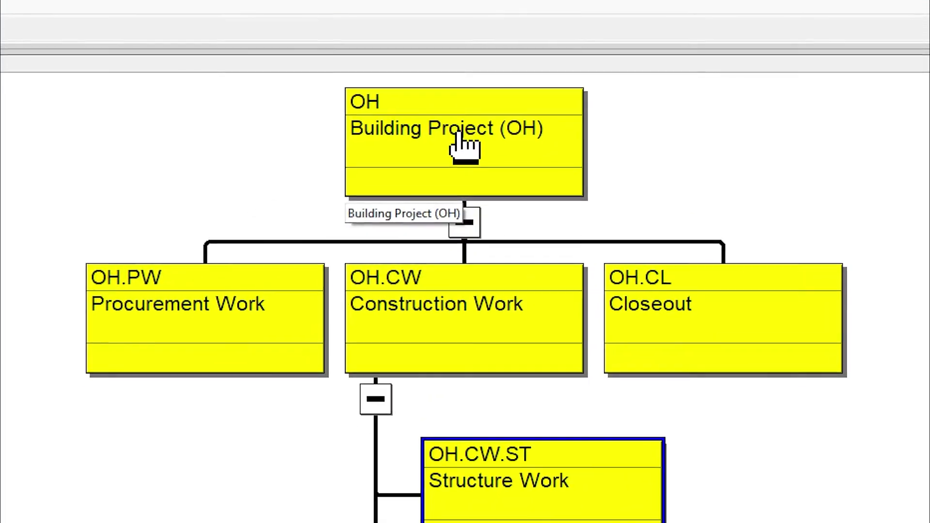
pyautogui.click(460, 143)
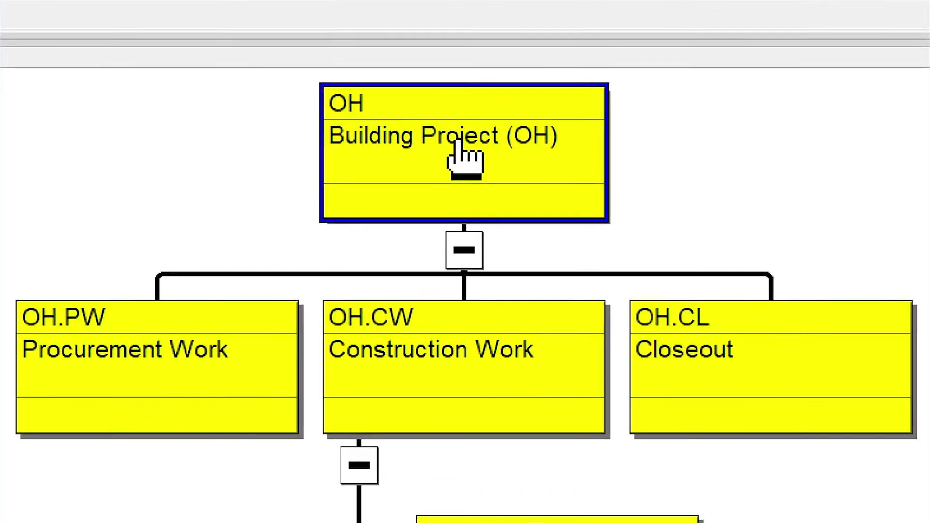
pyautogui.click(141, 373)
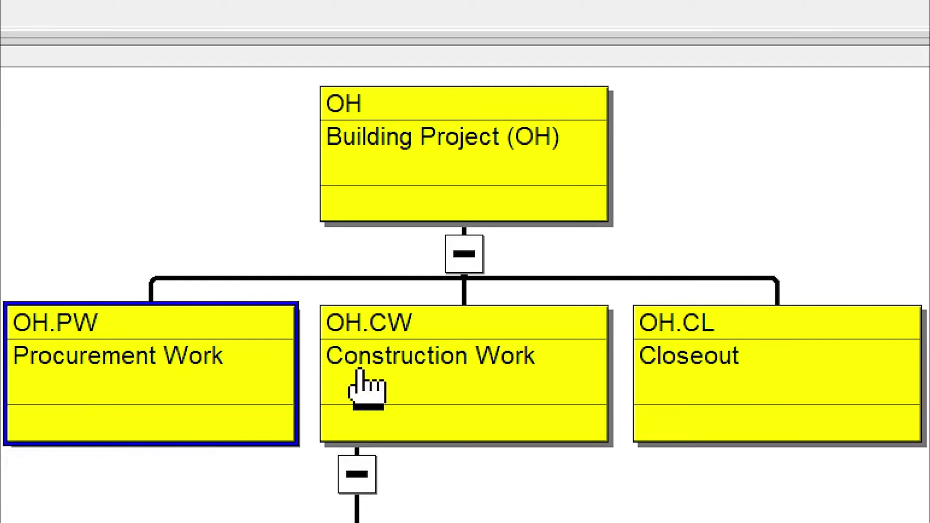
pyautogui.click(360, 370)
pyautogui.click(736, 382)
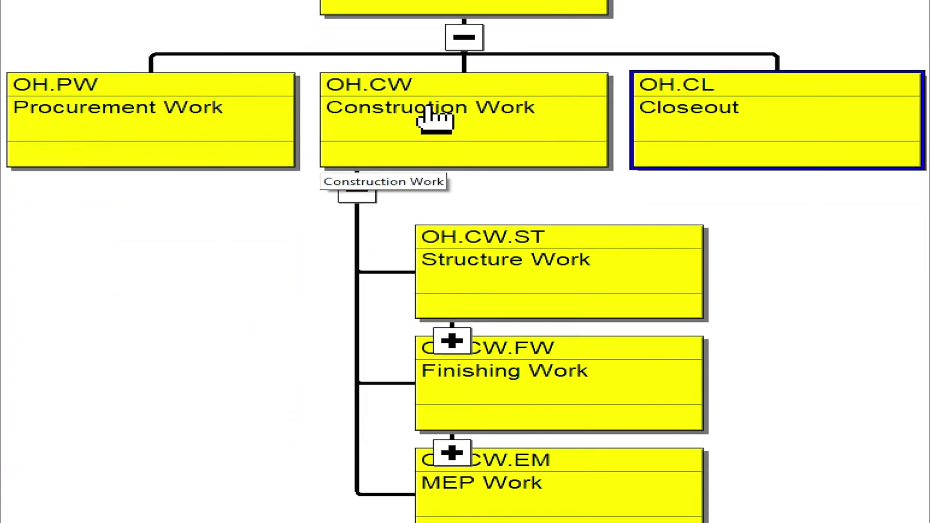
pyautogui.click(468, 75)
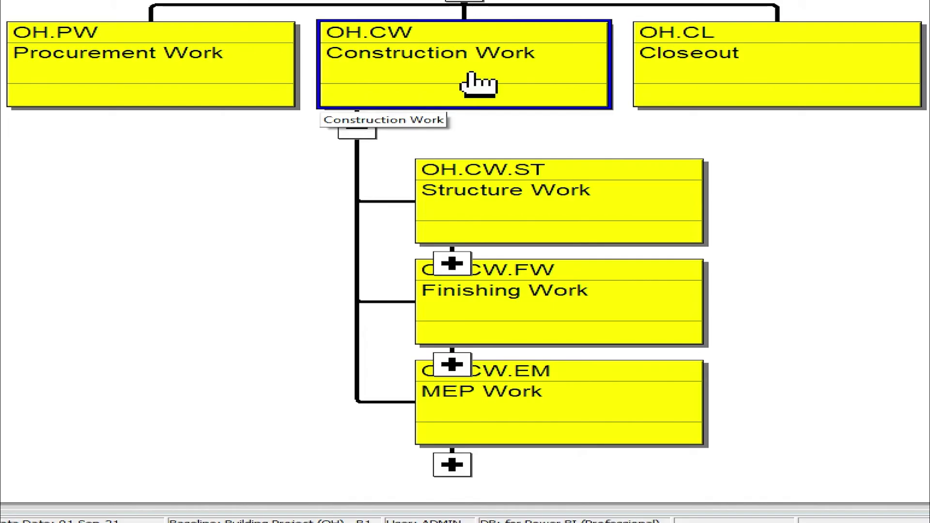
pyautogui.click(504, 203)
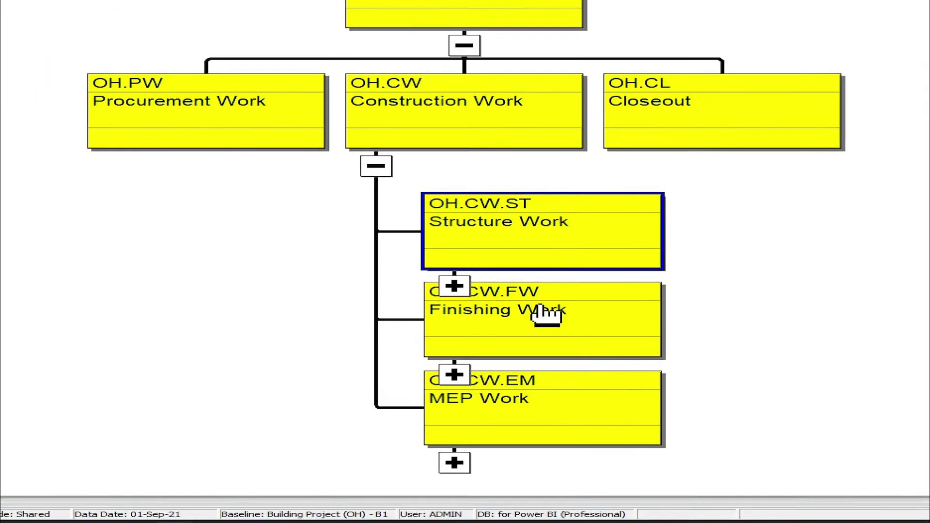
pyautogui.click(557, 298)
pyautogui.click(504, 421)
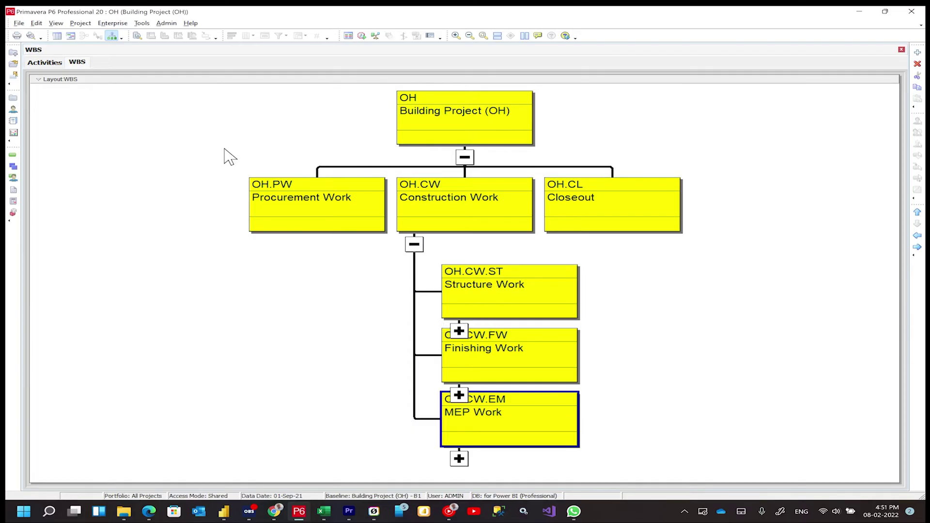
# Show the WBS as a table and expand Structure Work (OH.CW.ST) from Ground Floor to Roof.
pyautogui.click(58, 38)
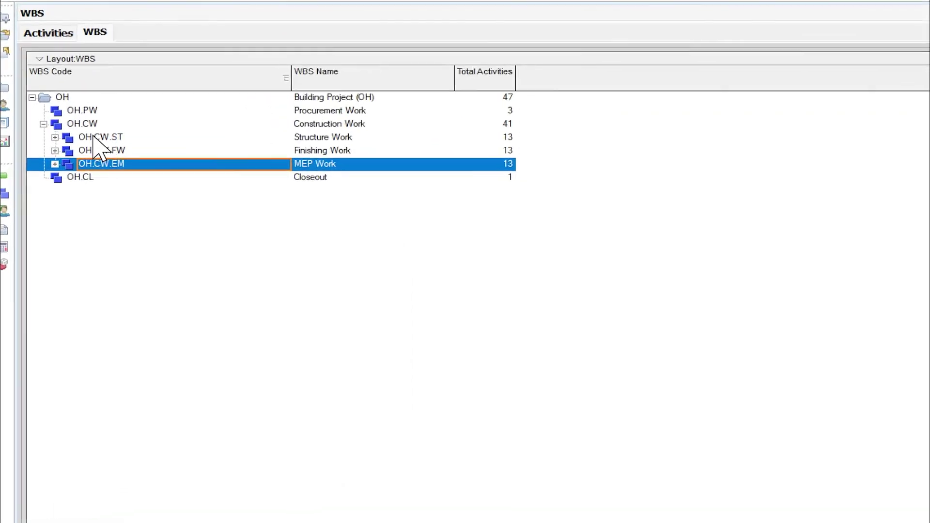
pyautogui.click(74, 141)
pyautogui.click(58, 141)
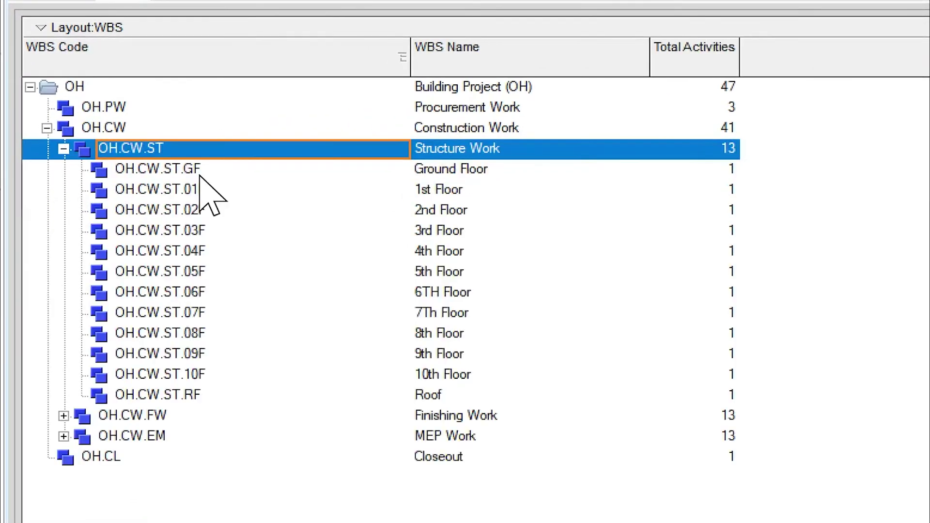
pyautogui.click(213, 169)
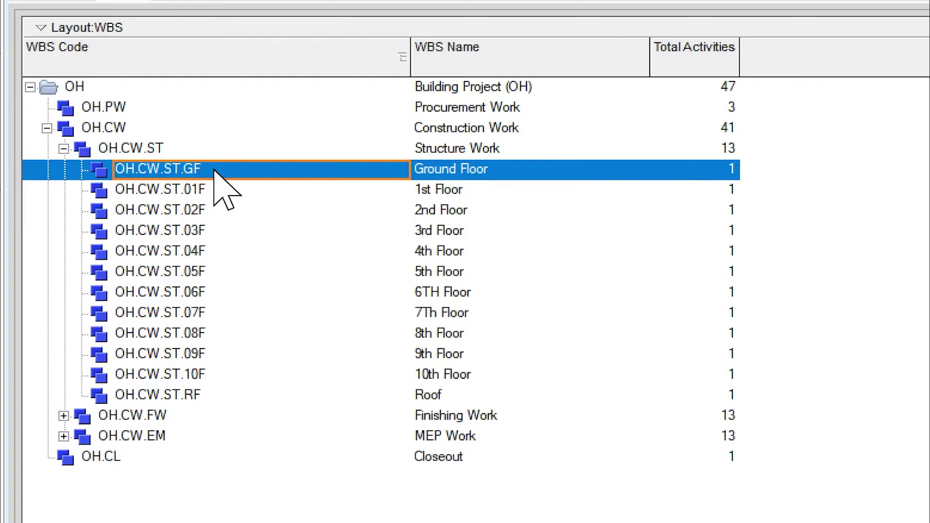
pyautogui.click(190, 395)
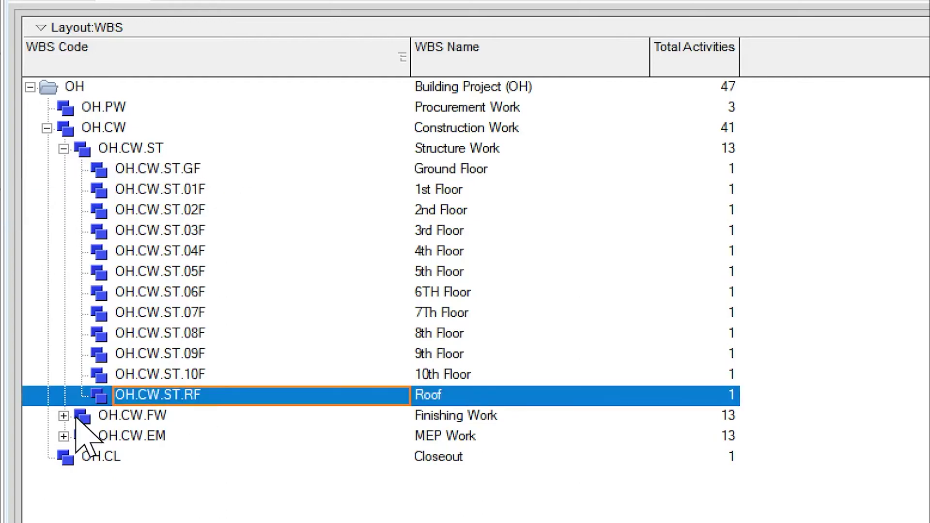
# Expand Finishing Work (OH.CW.FW) and MEP Work (OH.CW.EM), then view Procurement Work - Civil details.
pyautogui.click(76, 417)
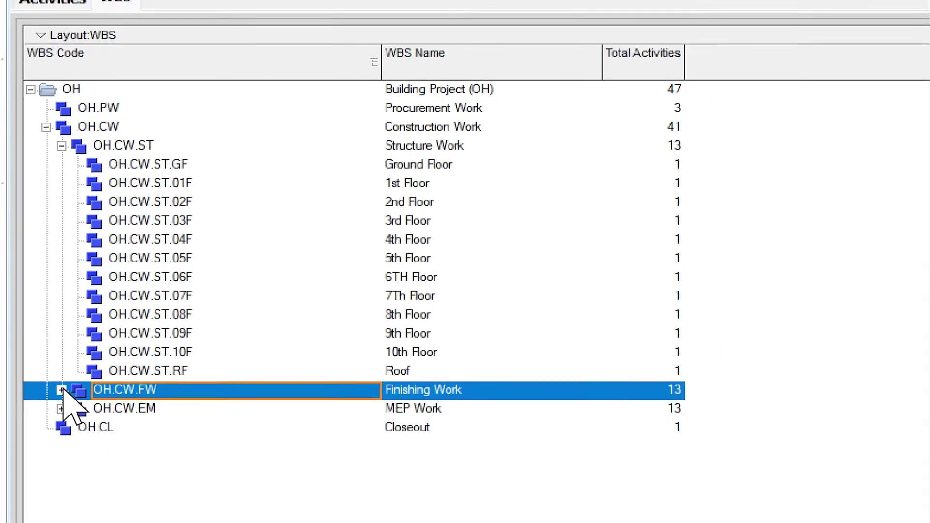
pyautogui.click(63, 415)
pyautogui.click(48, 353)
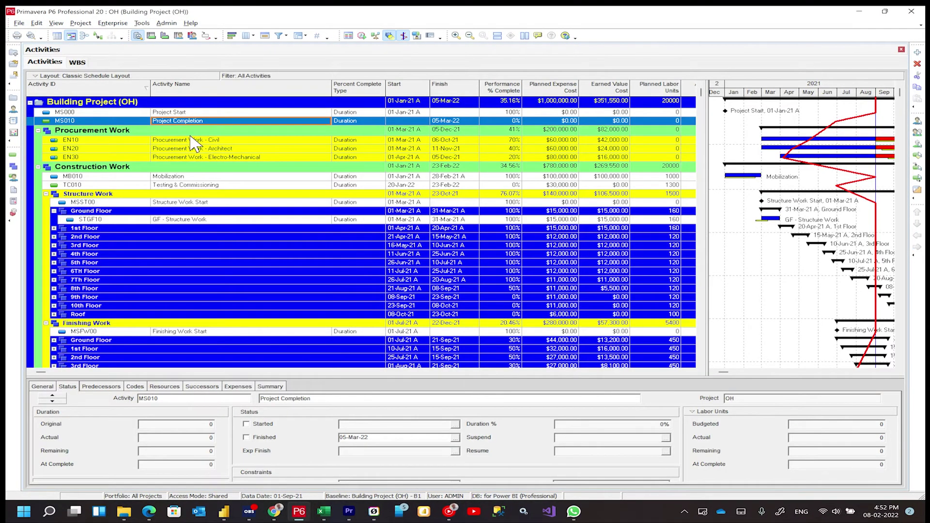
pyautogui.click(196, 140)
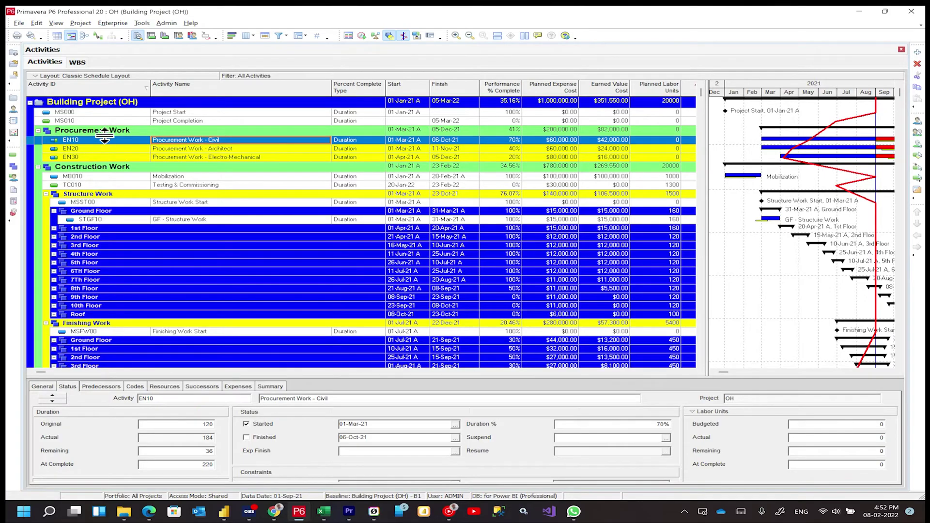
# Review Procurement Work - Electro-Mechanical and Mobilization, expand 1st Floor, and select GF - Structure Work.
pyautogui.click(121, 157)
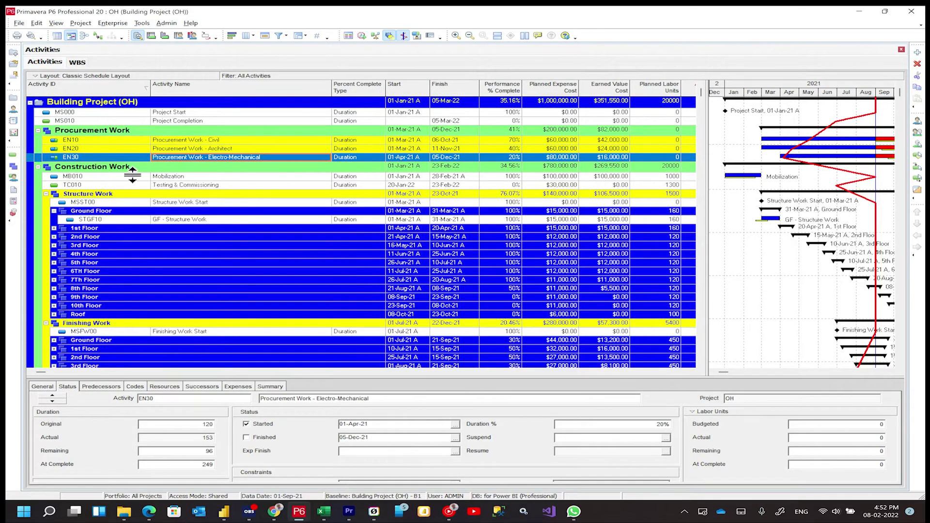
pyautogui.click(163, 176)
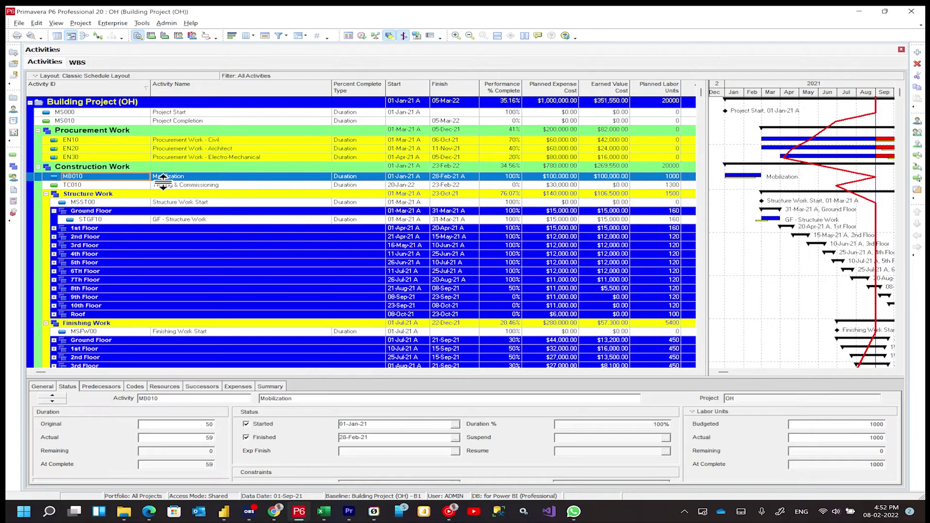
pyautogui.click(54, 228)
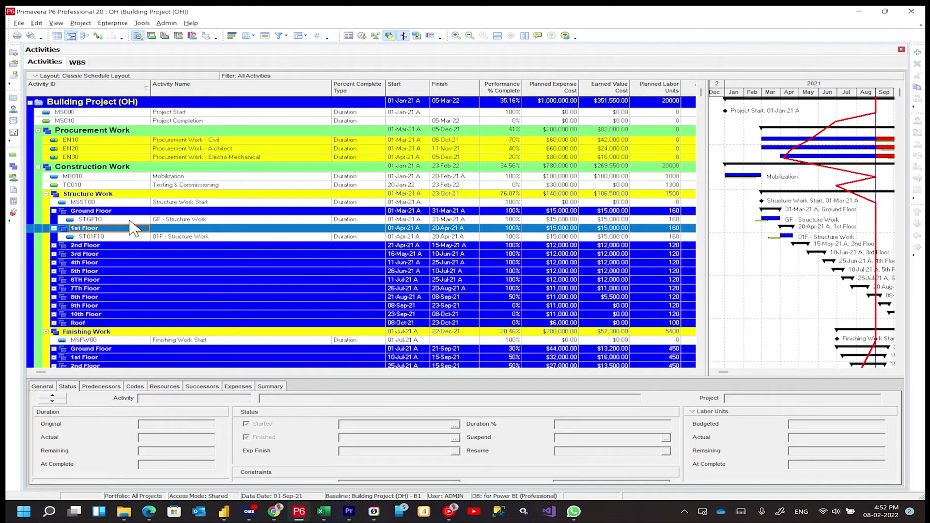
pyautogui.click(169, 221)
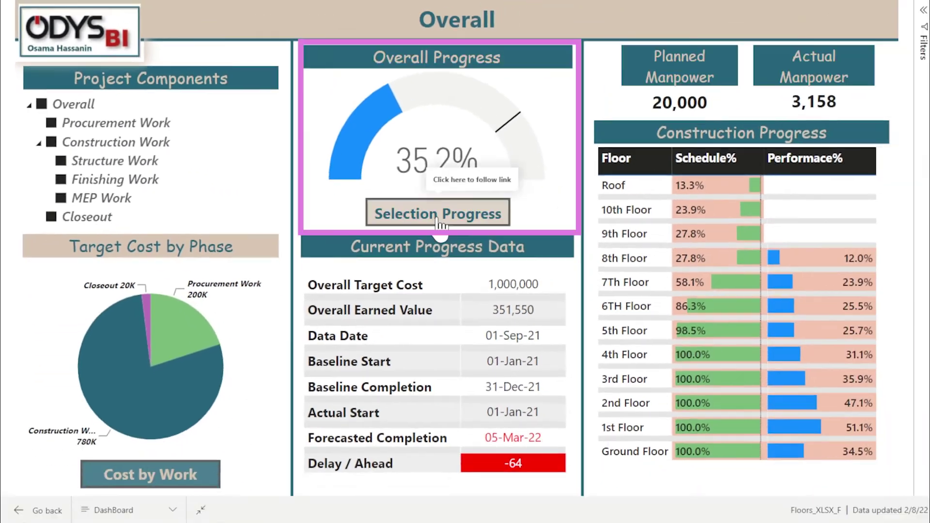
pyautogui.click(439, 219)
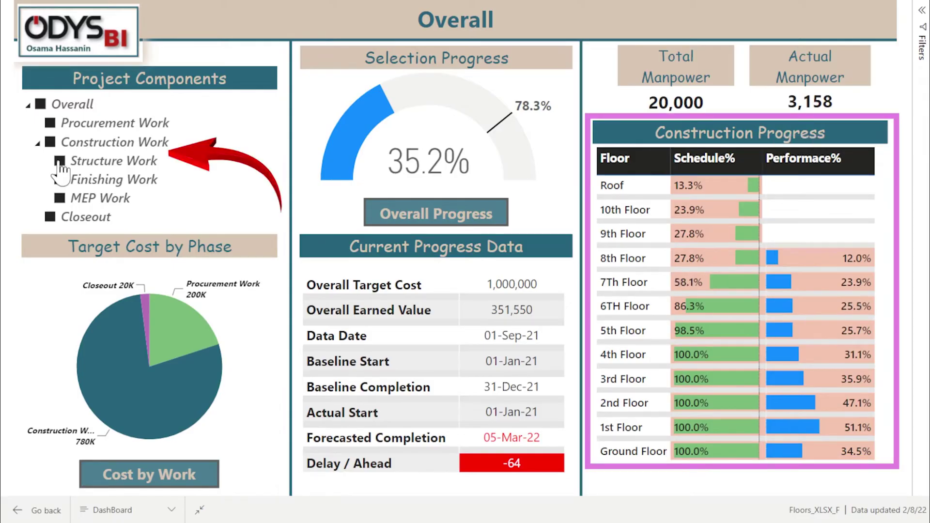
# Pick Structure Work in the Project Components slicer so the gauge reads 76.1%.
pyautogui.click(60, 161)
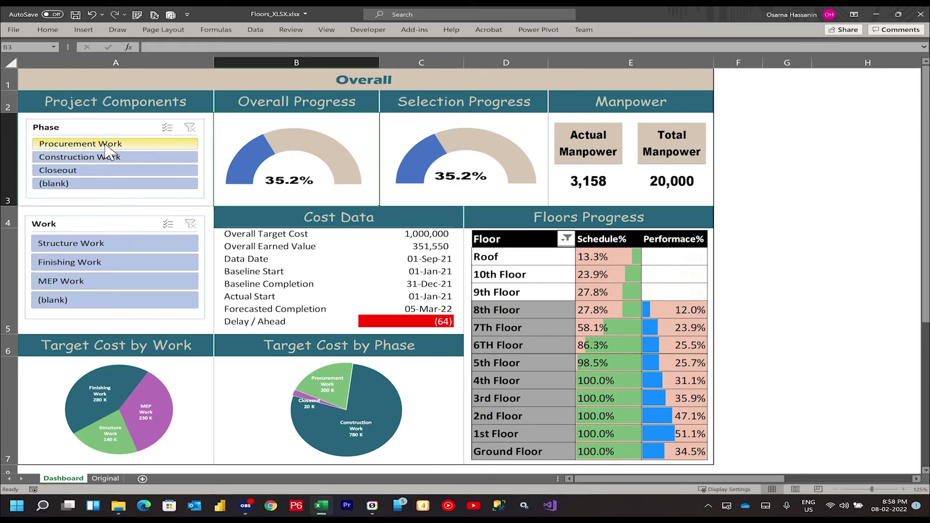
# Filter the Excel Phase slicer to Procurement Work, then to Construction Work (34.6% Selection Progress).
pyautogui.click(105, 145)
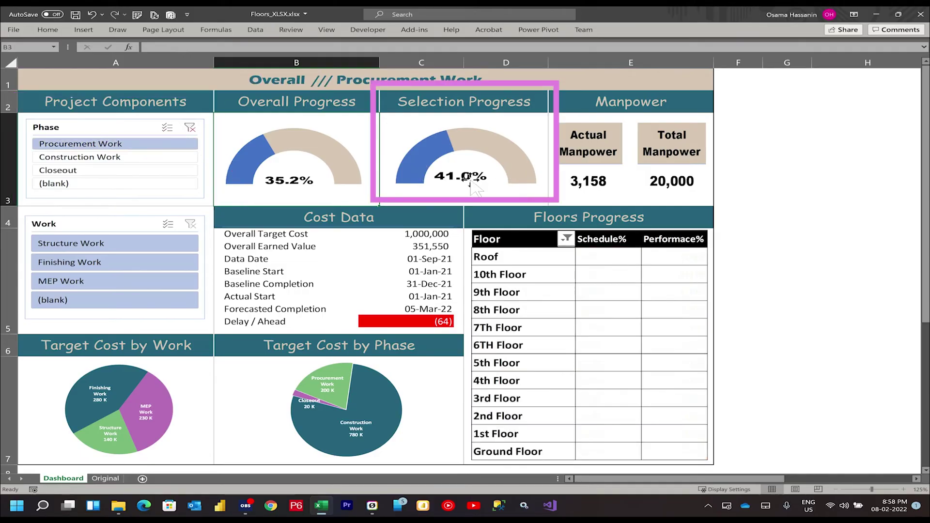
pyautogui.click(86, 160)
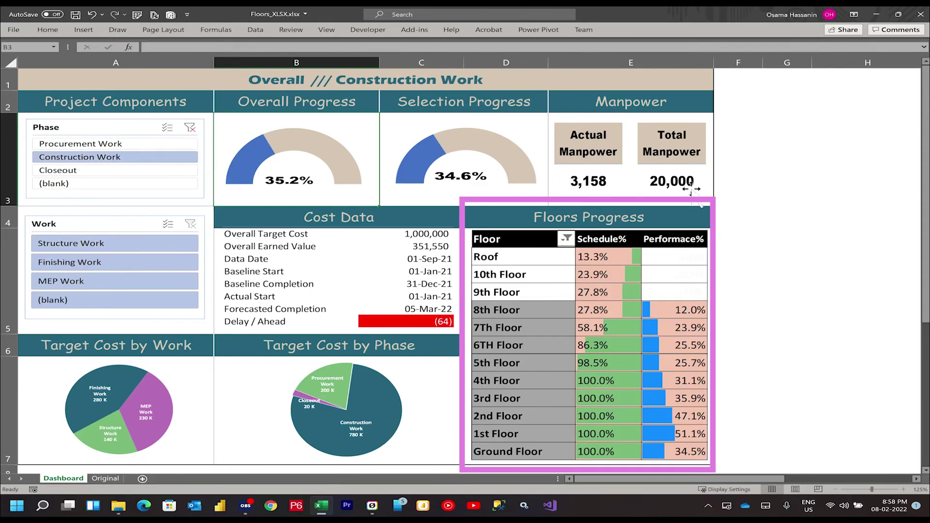
# Select Structure Work in the Excel Work slicer so Selection Progress shows 76.1%.
pyautogui.click(74, 248)
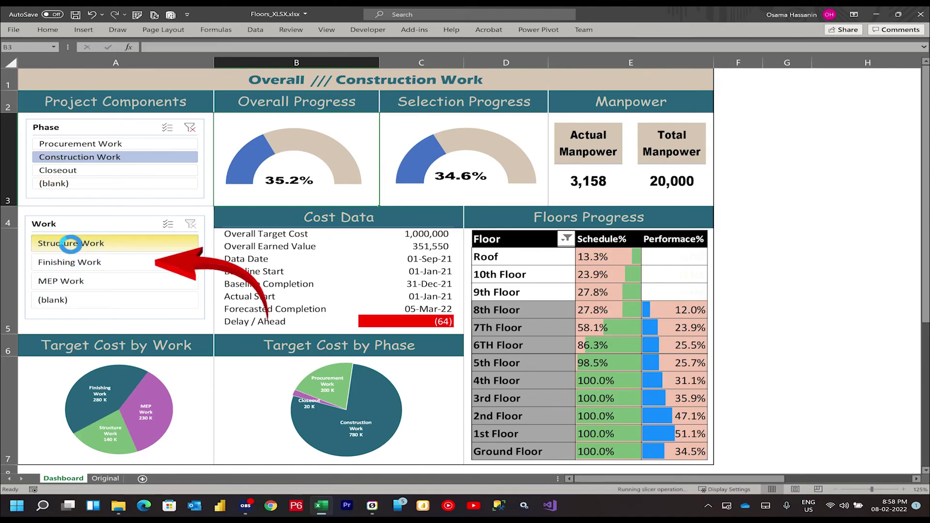